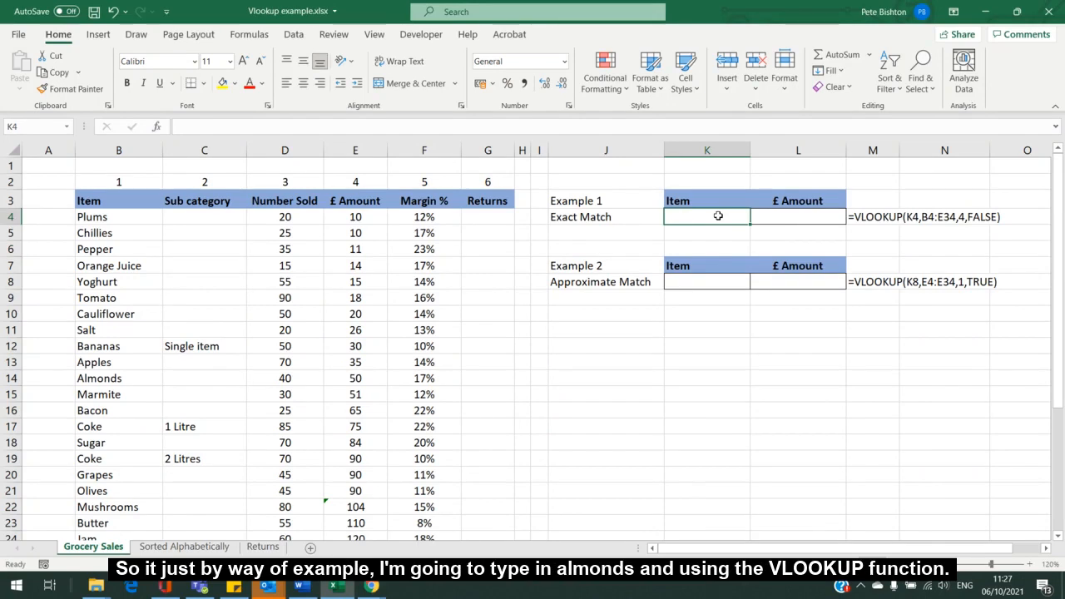
Step: Enter Almonds as the Example 1 item in K4 and insert the VLOOKUP function in the £ Amount cell L4
text(Almonds)
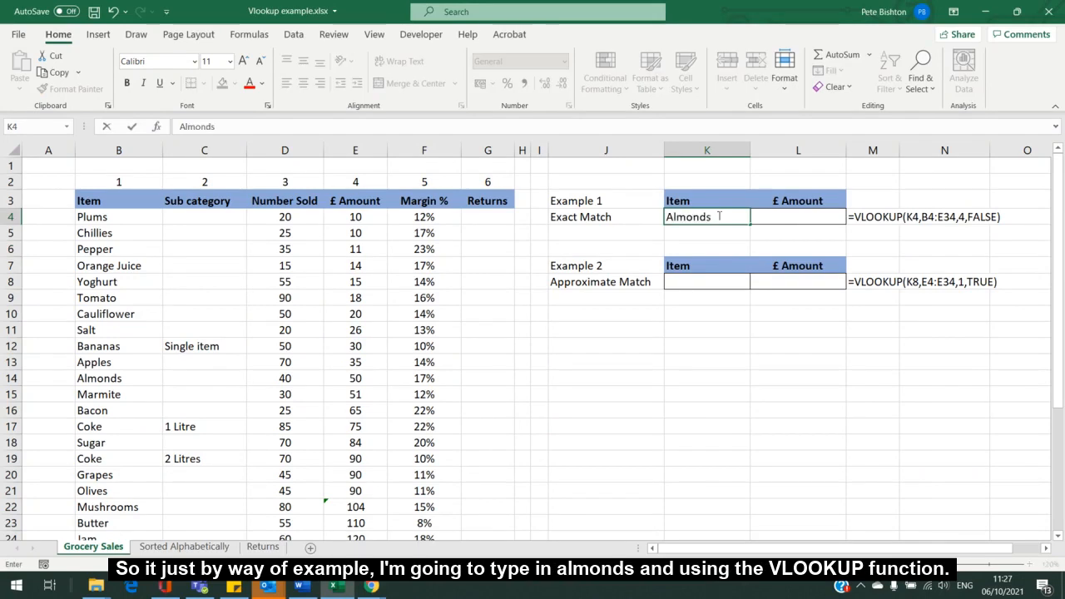
click(786, 215)
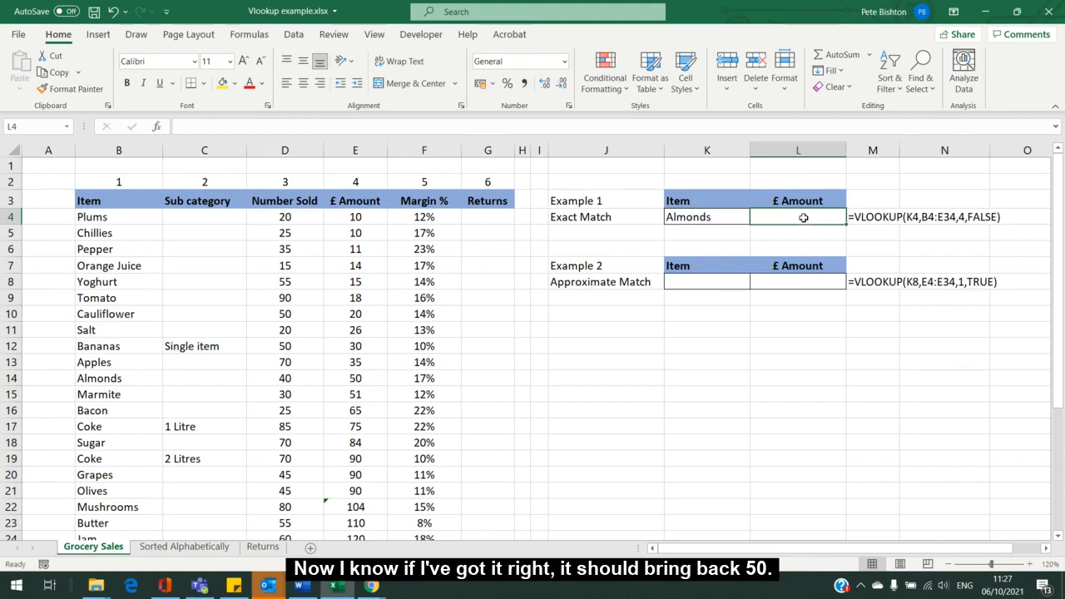
click(157, 127)
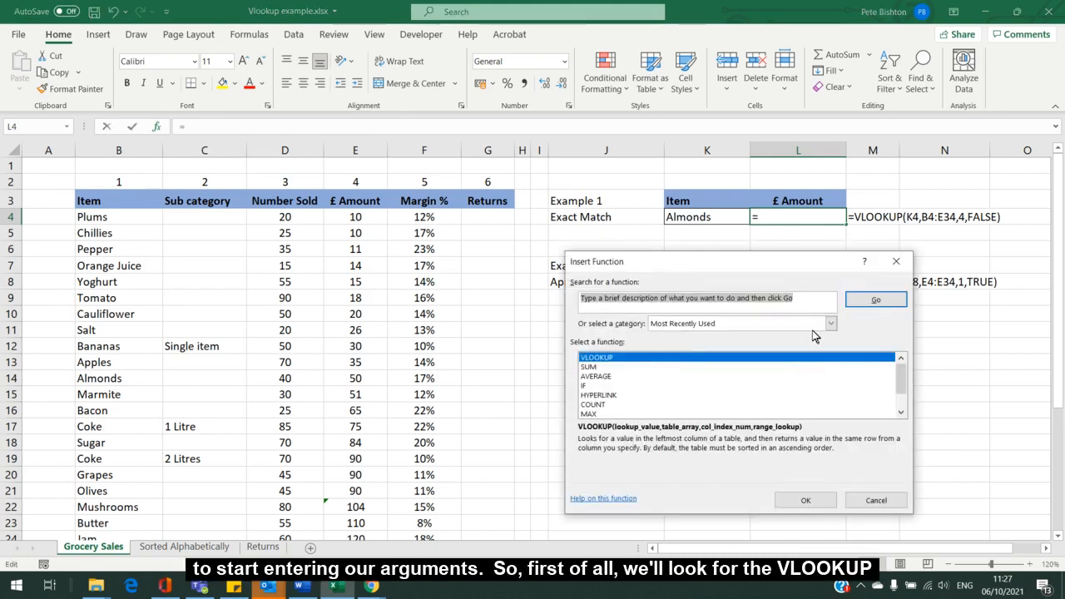
text(v)
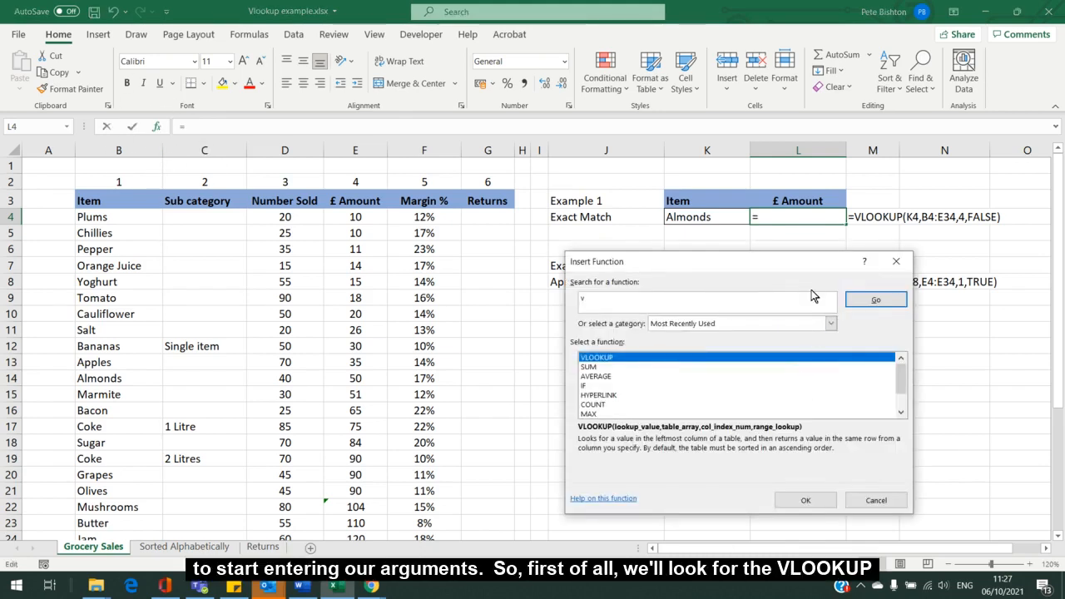
text(lookup)
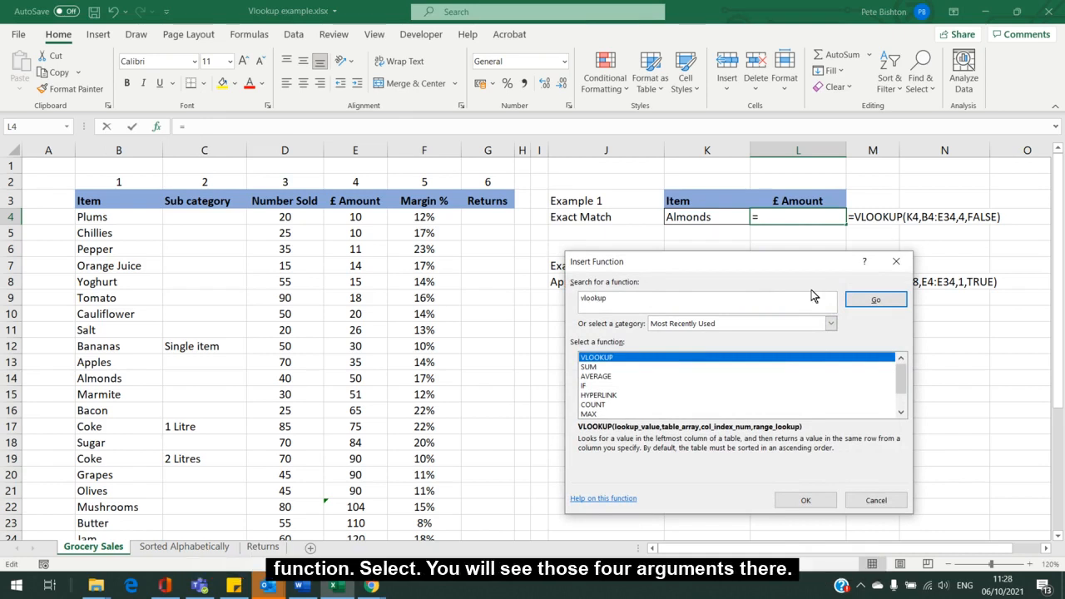
click(875, 300)
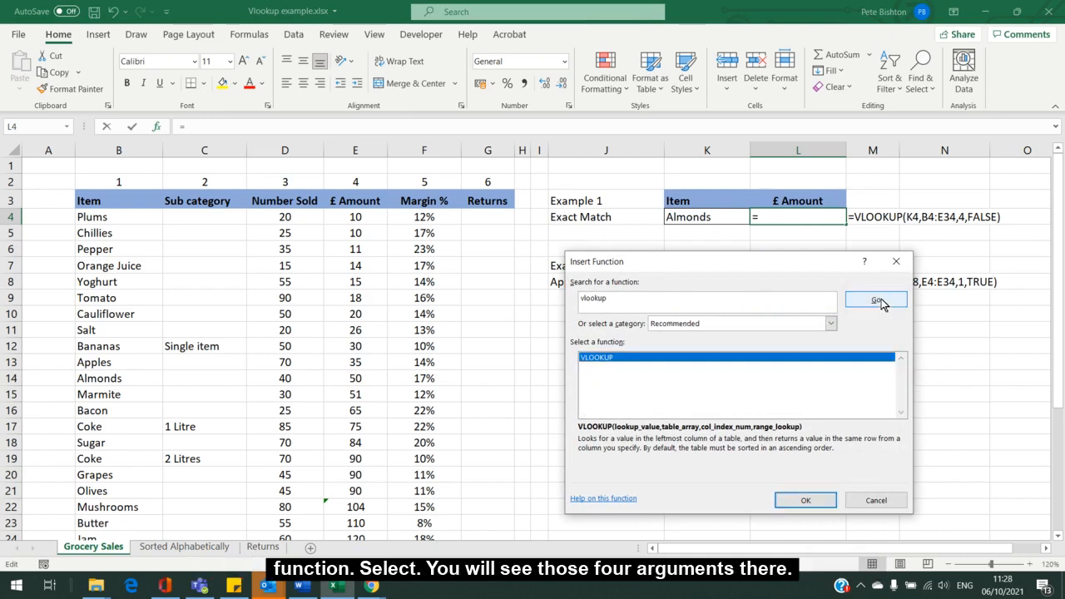
click(806, 498)
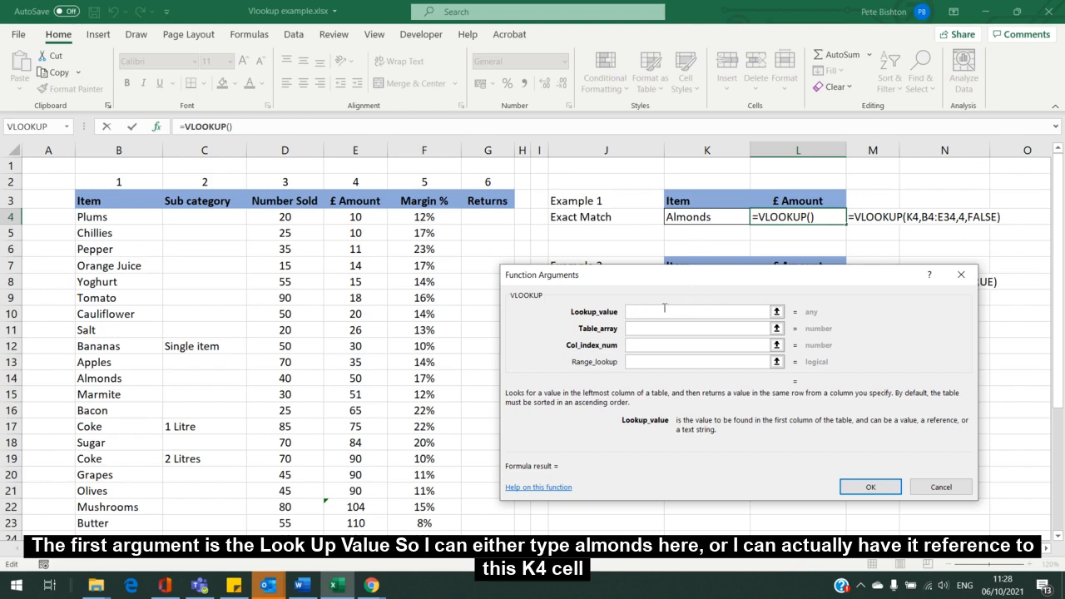
Step: Set the VLOOKUP lookup value to K4 and the table array to B4:F34
click(699, 217)
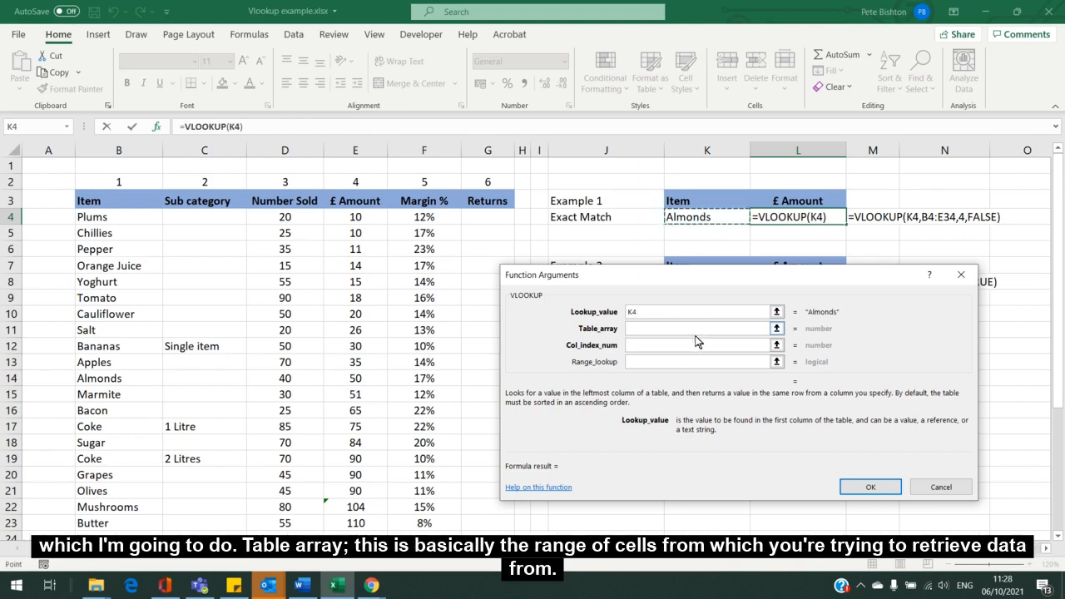
click(645, 329)
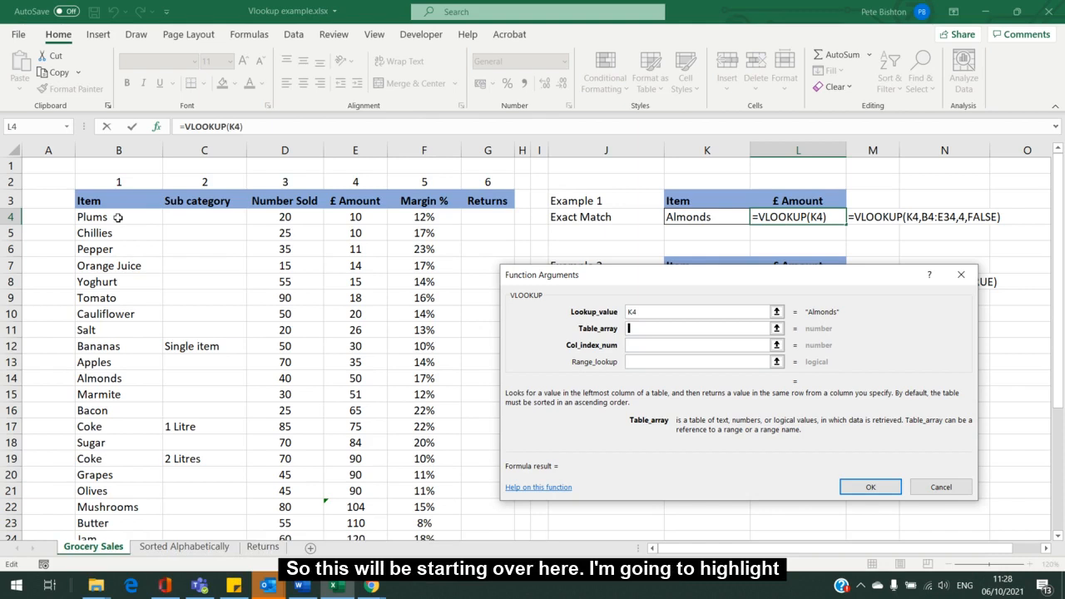
click(119, 217)
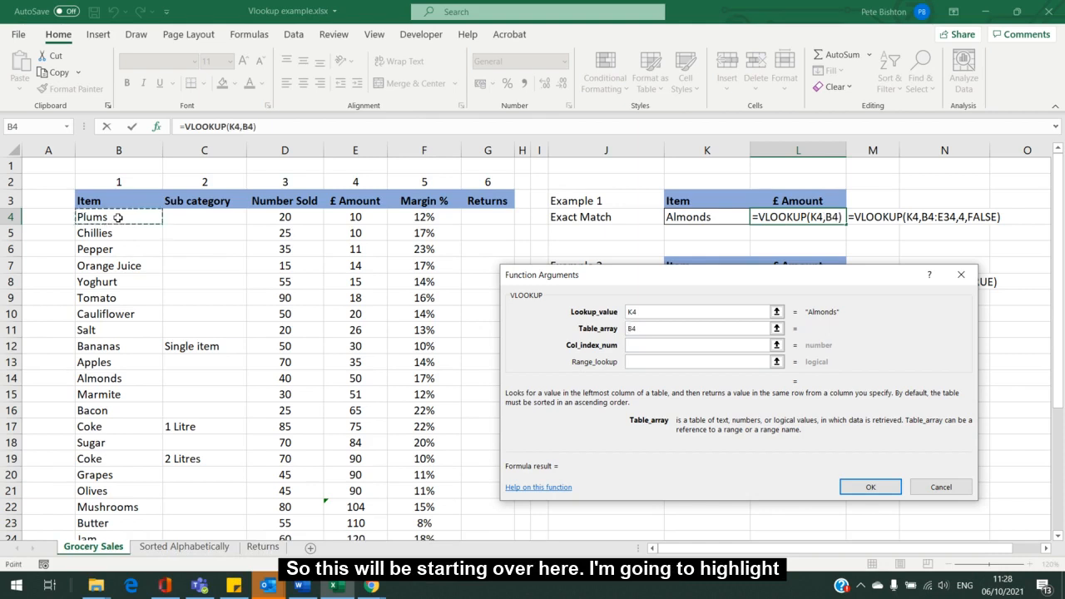
drag(118, 217, 437, 508)
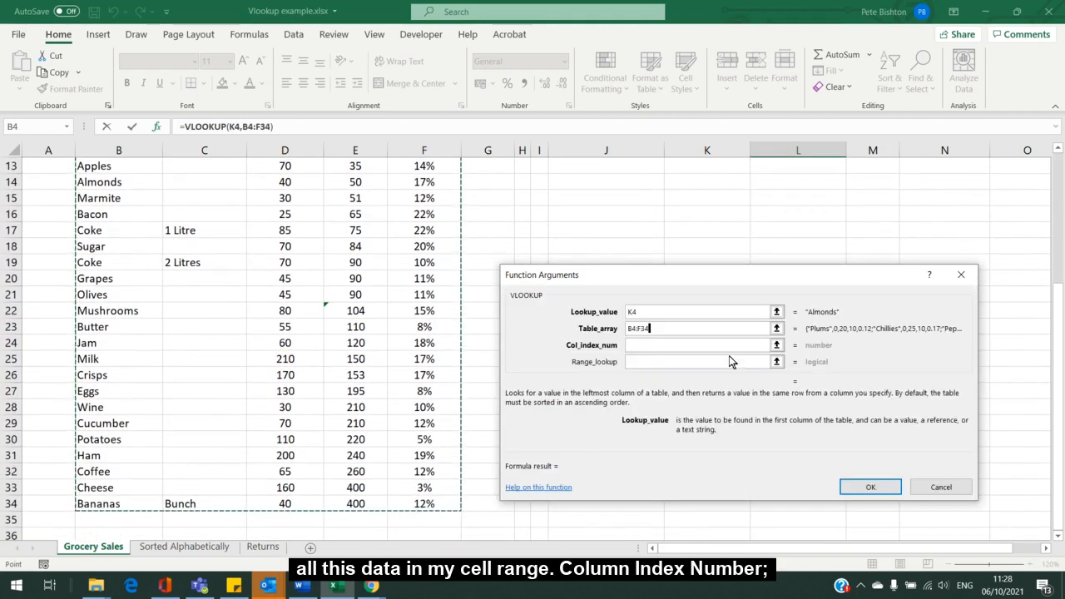
Step: Set the VLOOKUP column index number to 4 and the range lookup to False, and complete the function in L4
click(672, 343)
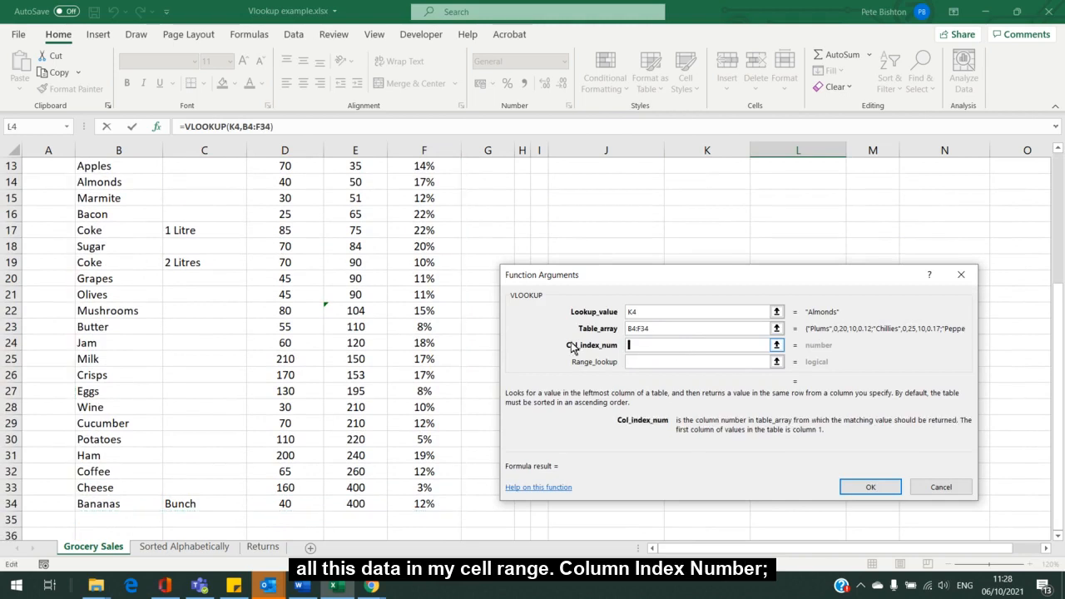
scroll(223, 277, up, 4)
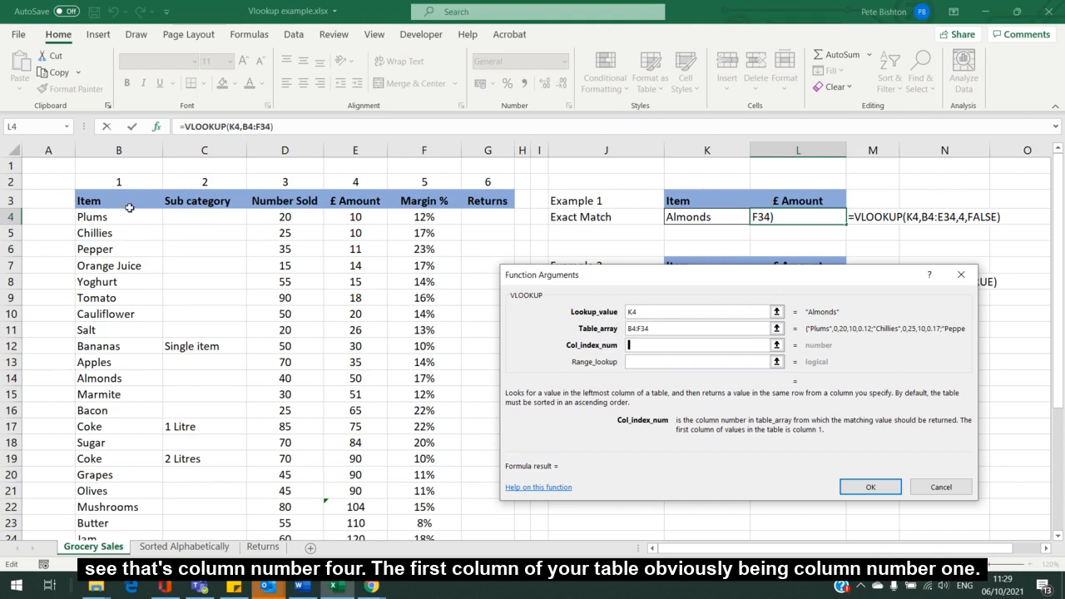
click(656, 345)
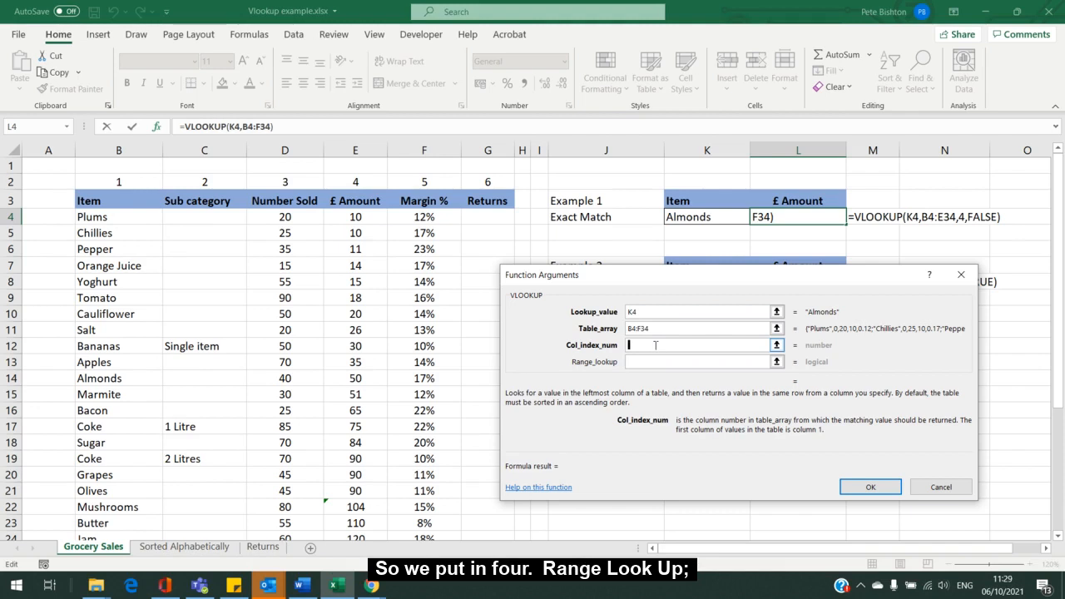
text(4)
key(Tab)
click(667, 361)
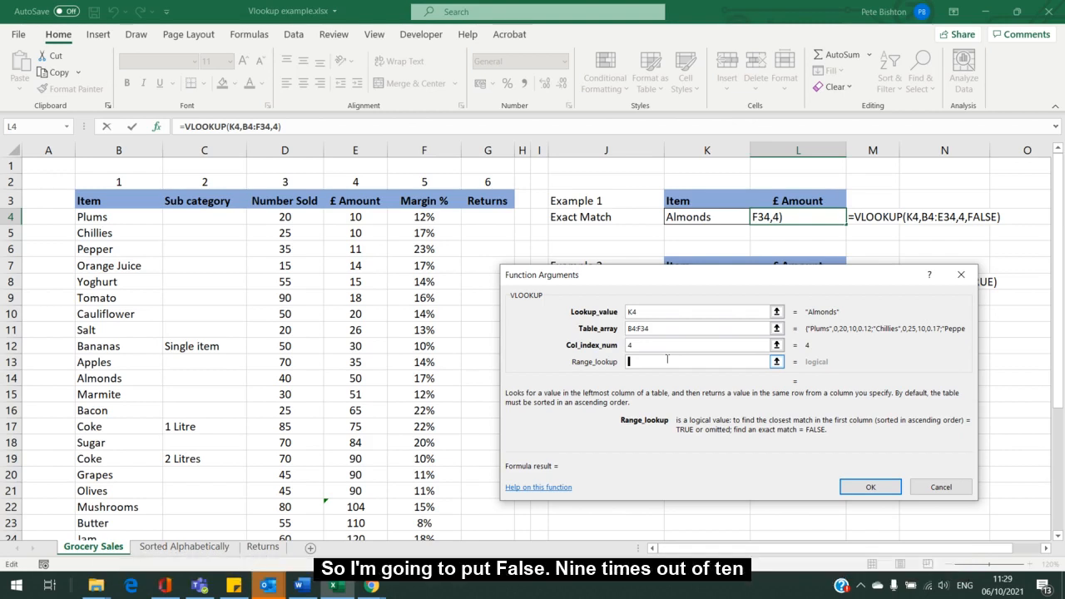
text(False)
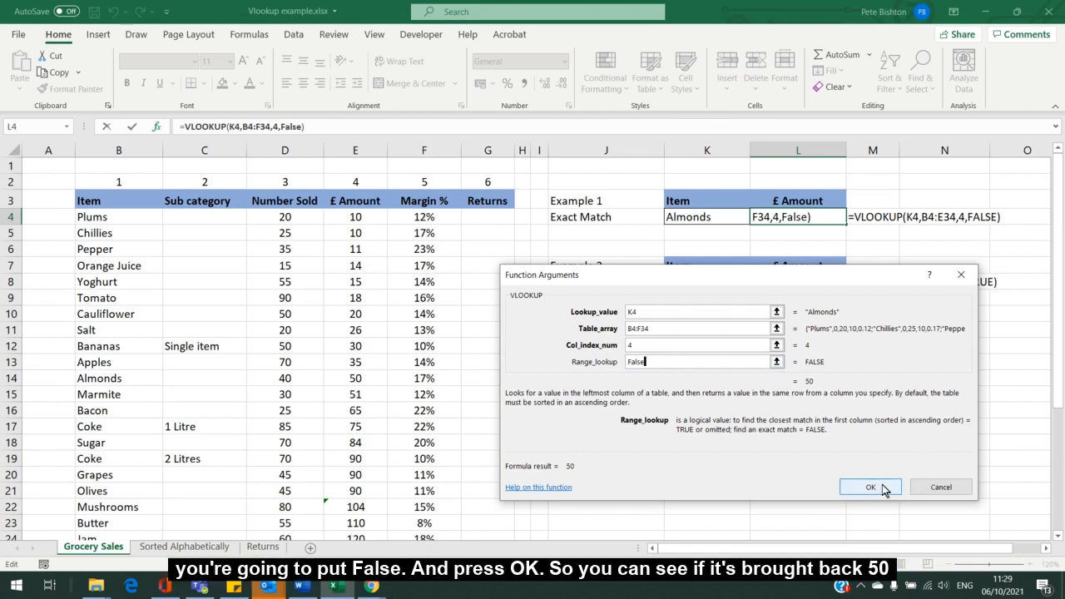
click(870, 487)
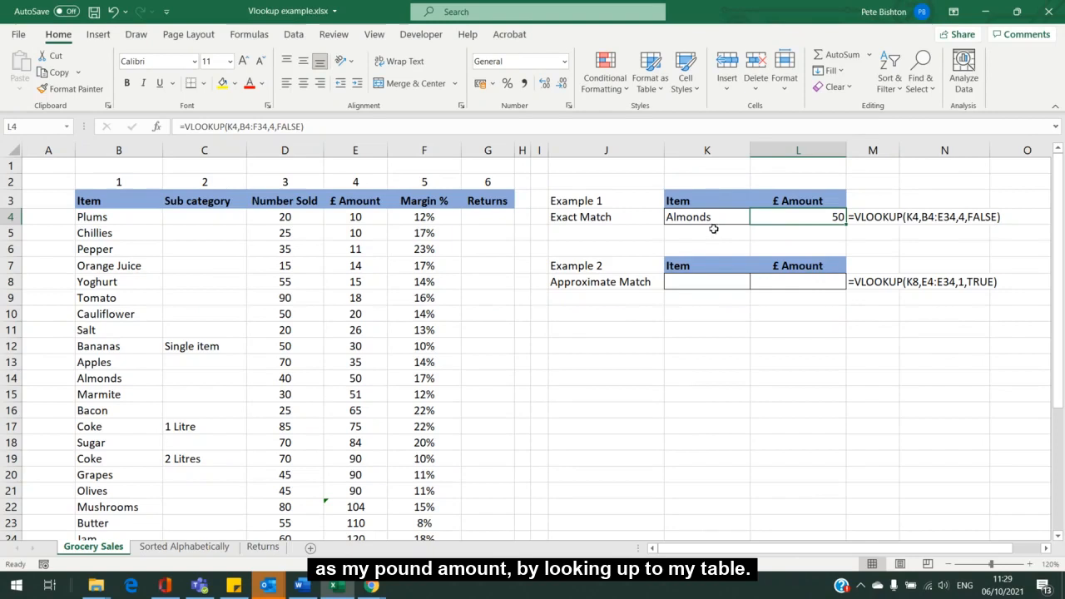
Step: Clear the Example 1 item in K4 and the £ Amount formula in L4
click(711, 220)
key(Delete)
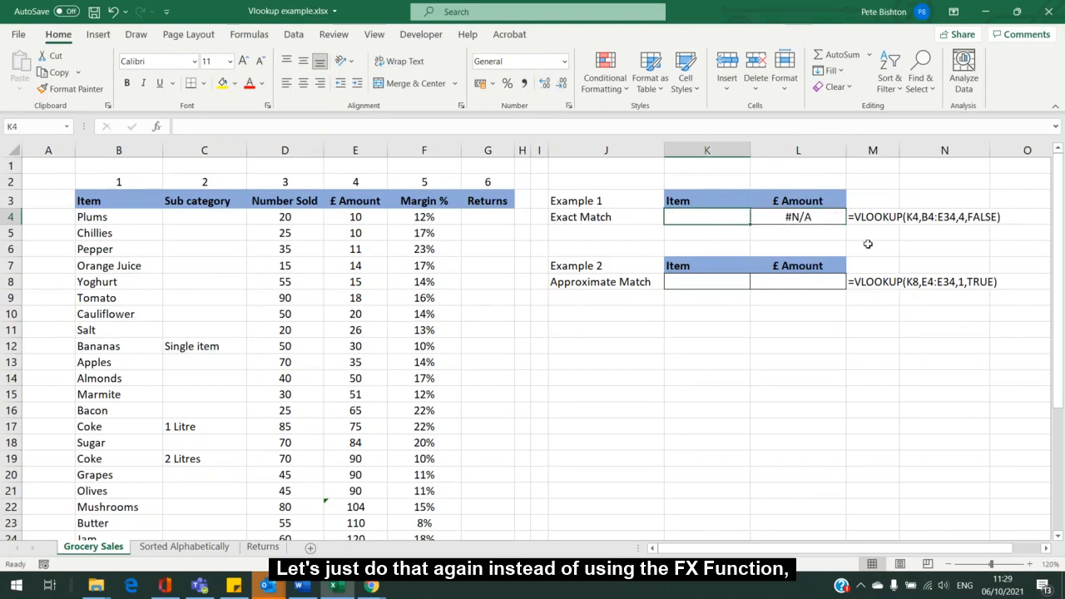
click(827, 221)
key(Delete)
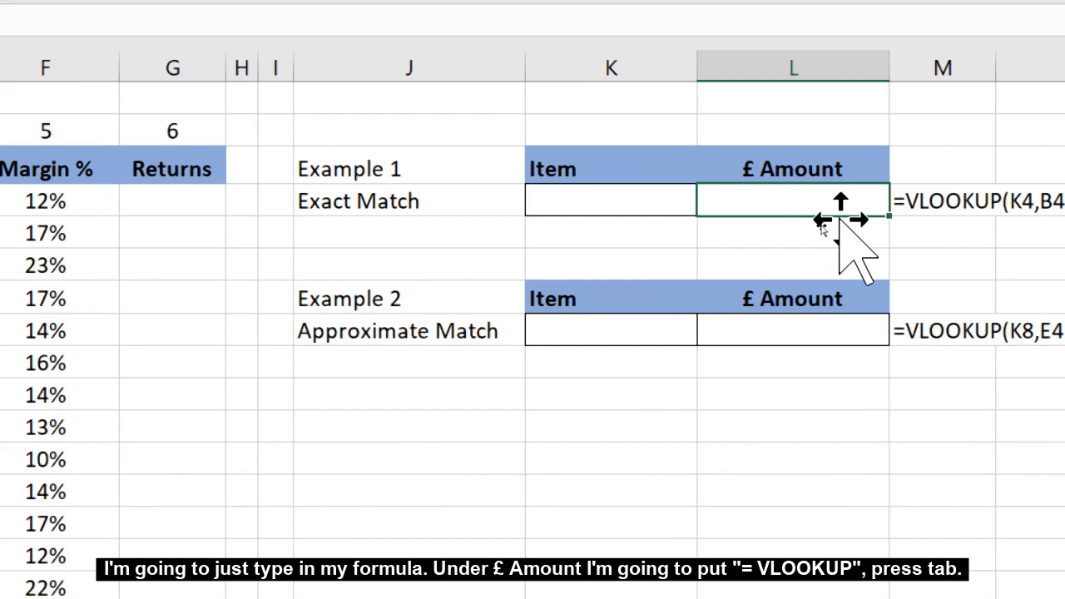
Step: Start a VLOOKUP formula in L4 with the quoted text "almonds" as its lookup value
text(=vlo)
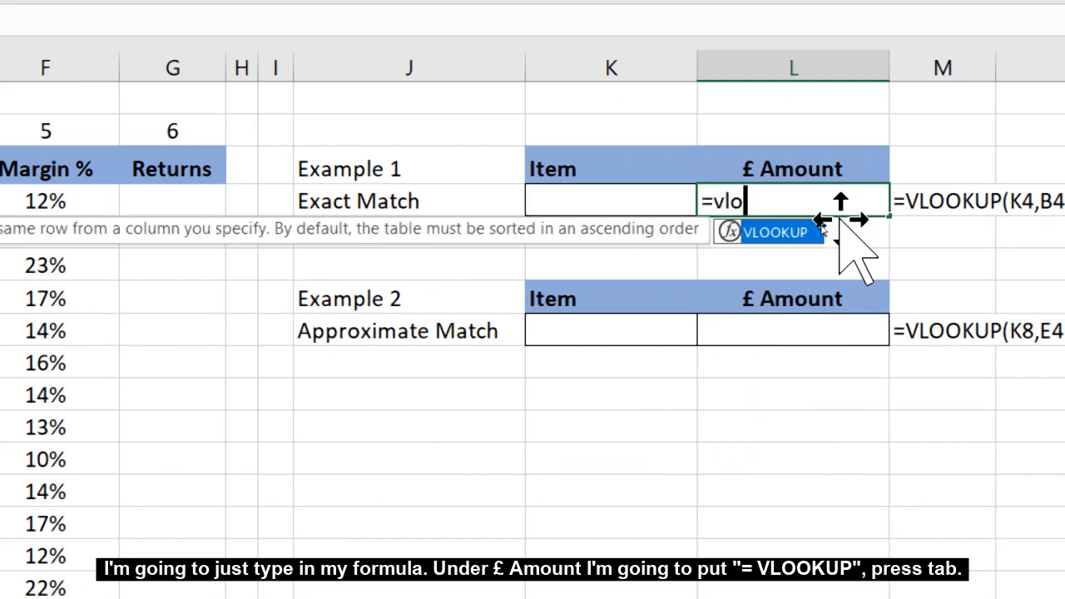
text(okup)
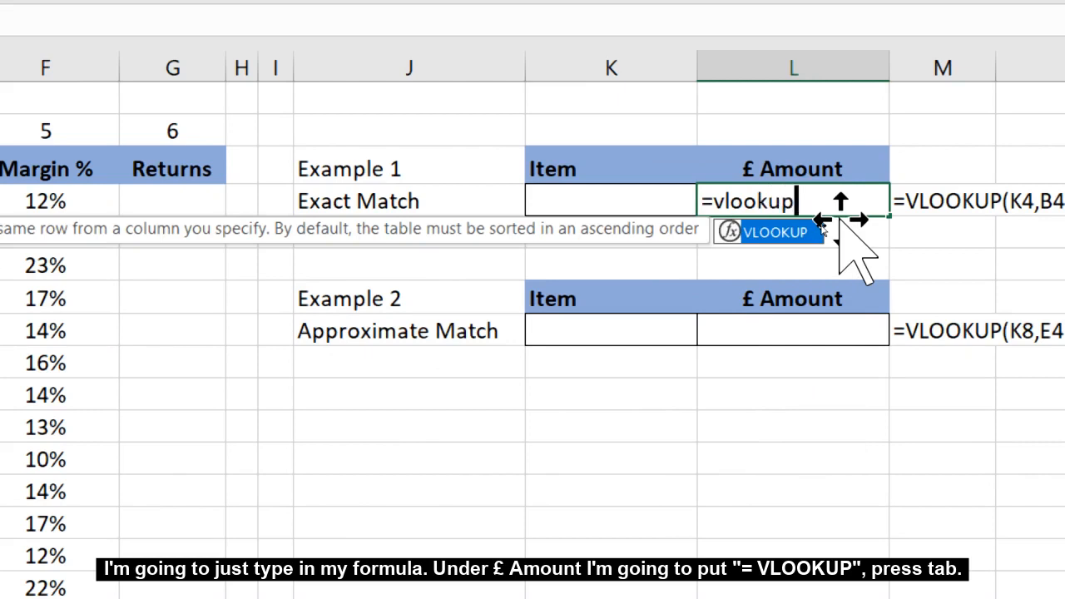
key(Tab)
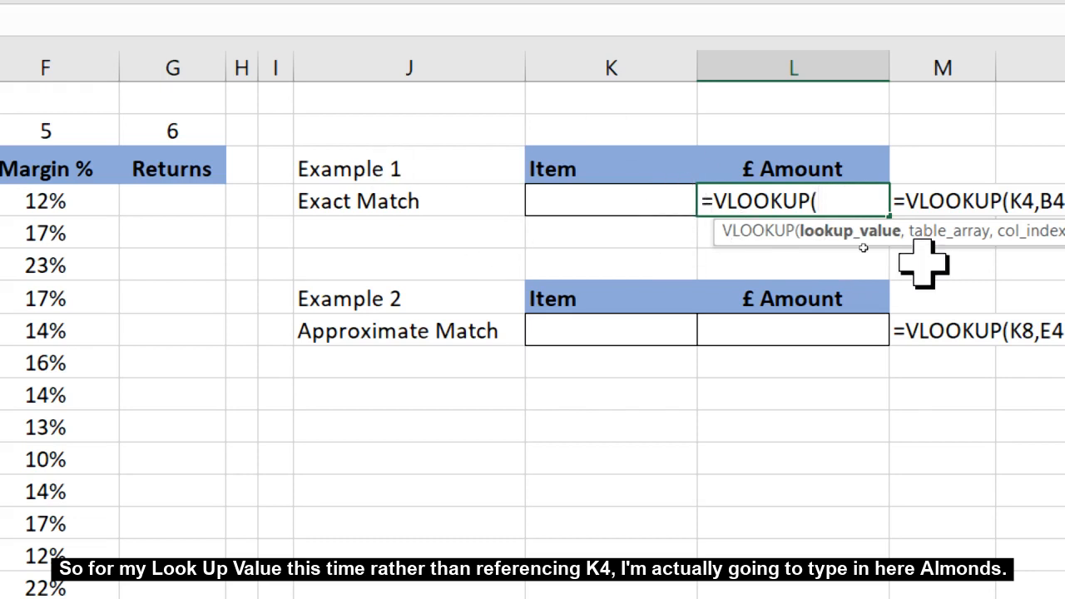
text("almonds)
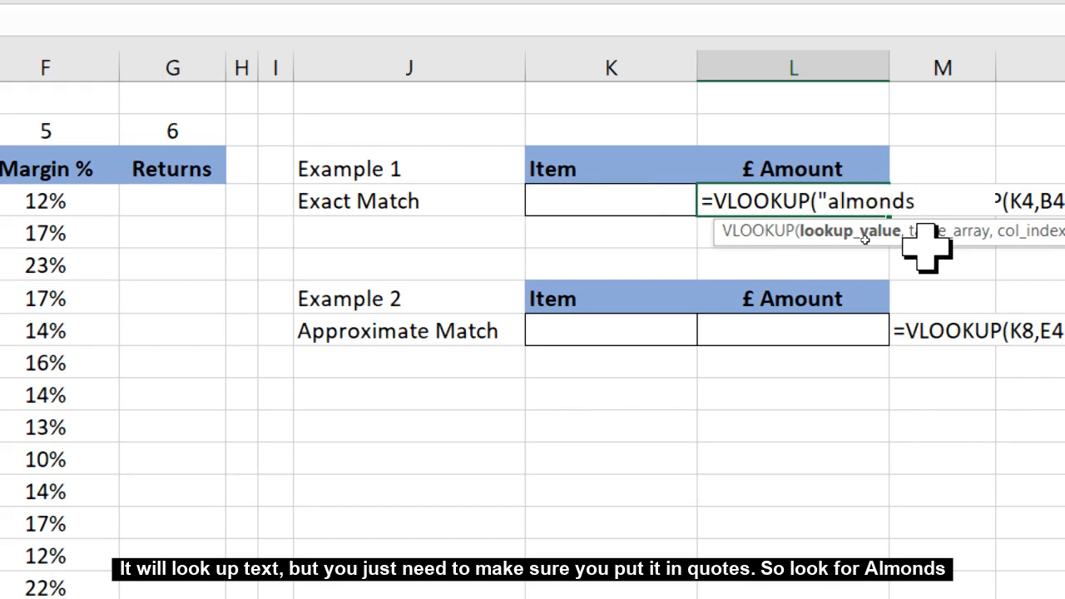
text(",)
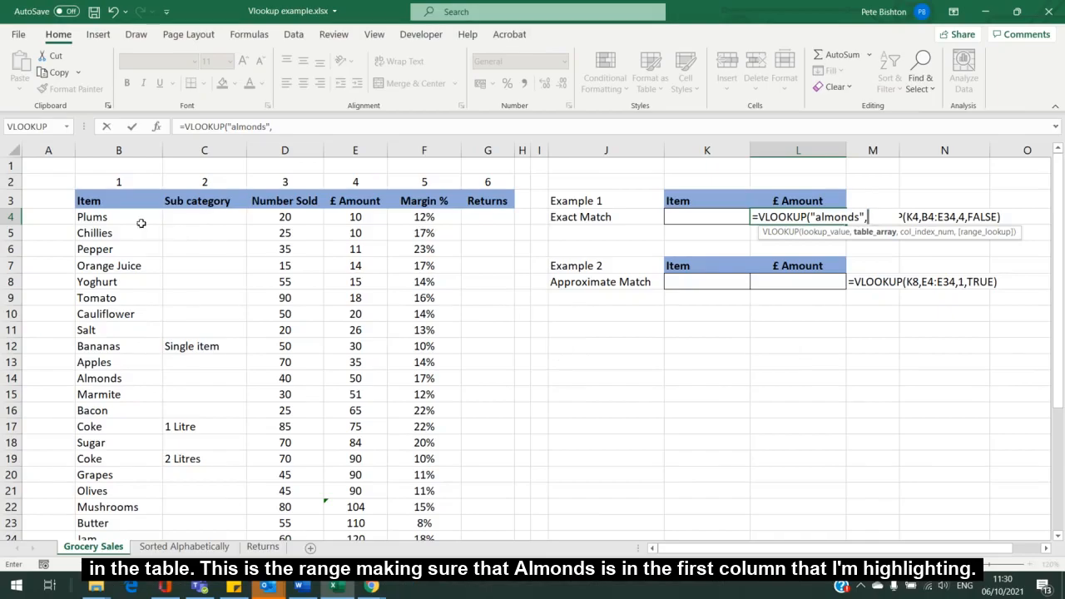
Step: Complete the L4 formula with table array B4:F34, column index 4 and an exact match using FALSE
drag(122, 217, 412, 475)
drag(434, 520, 435, 491)
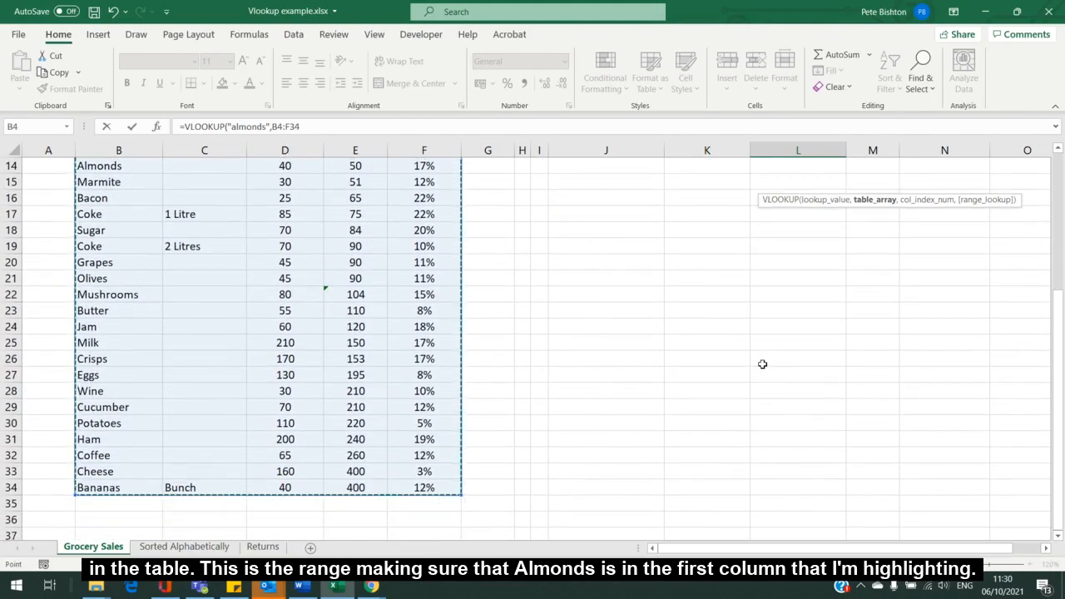
scroll(762, 363, up, 5)
text(,)
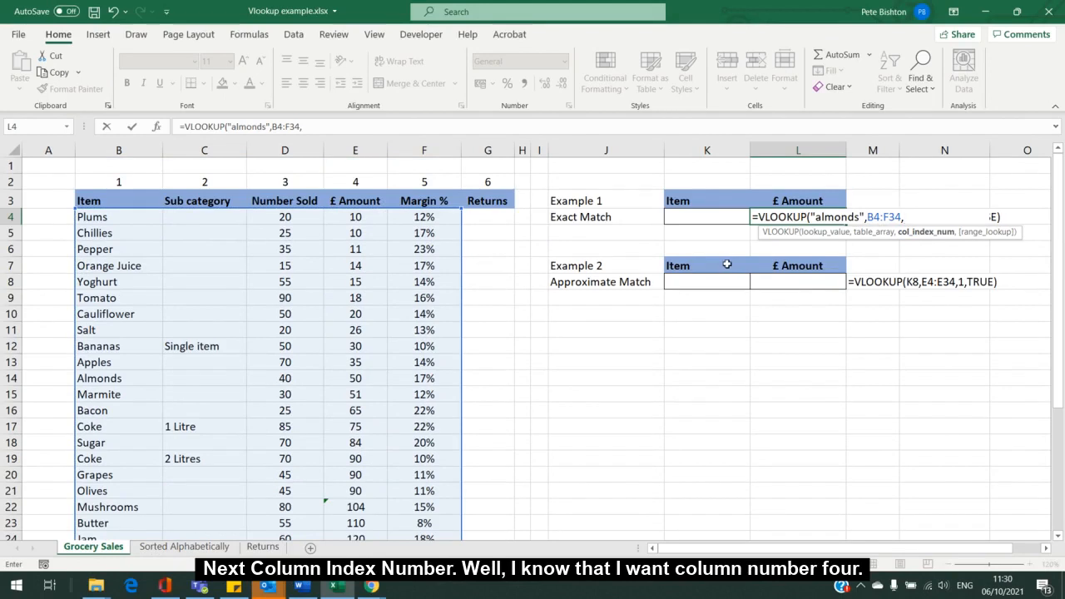
text(4,)
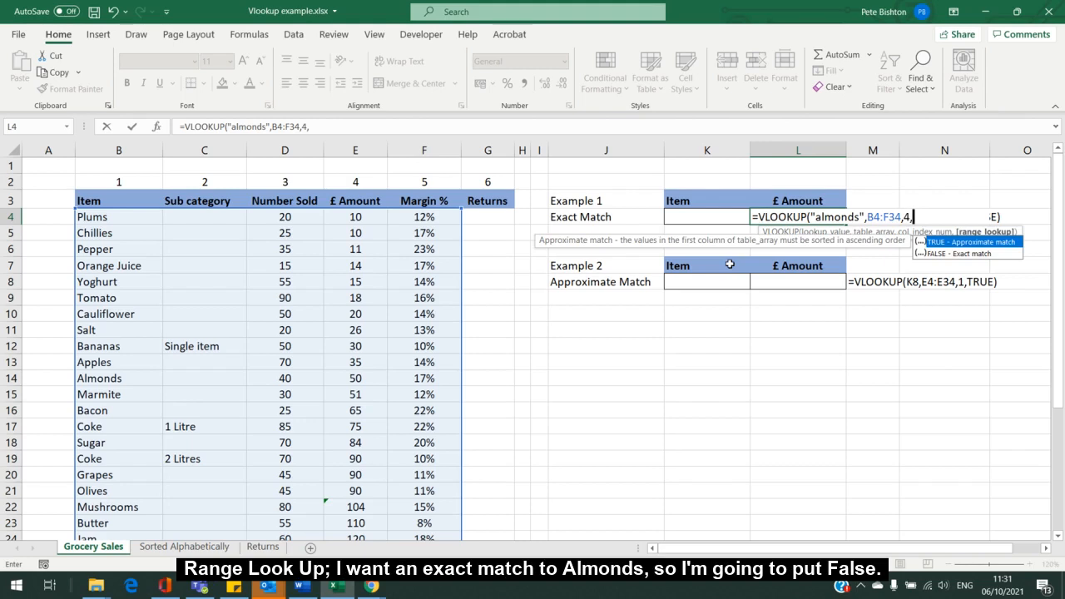
text(false))
key(Return)
click(833, 214)
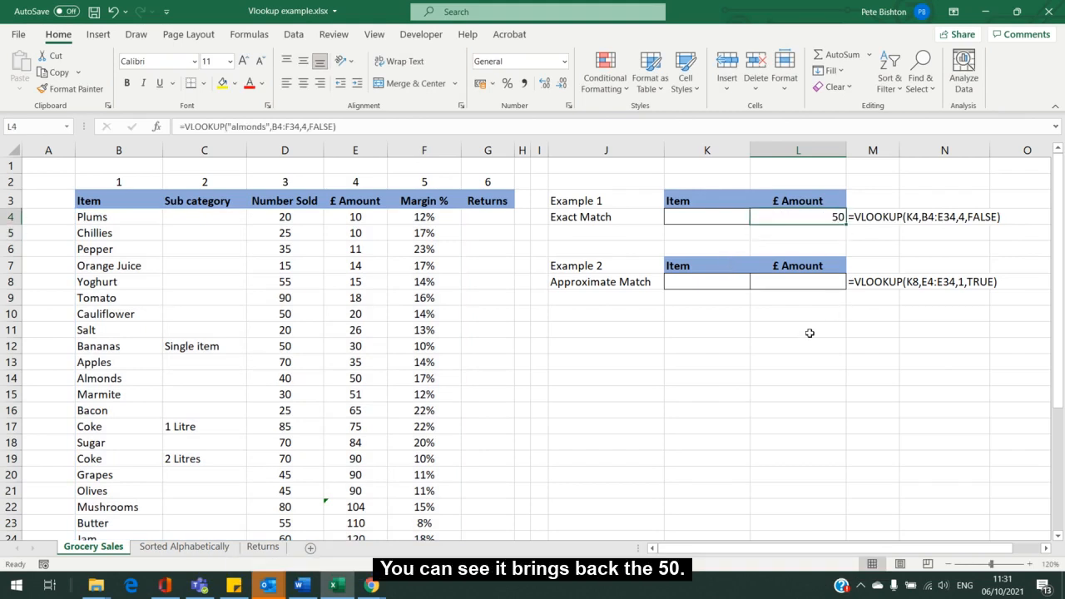